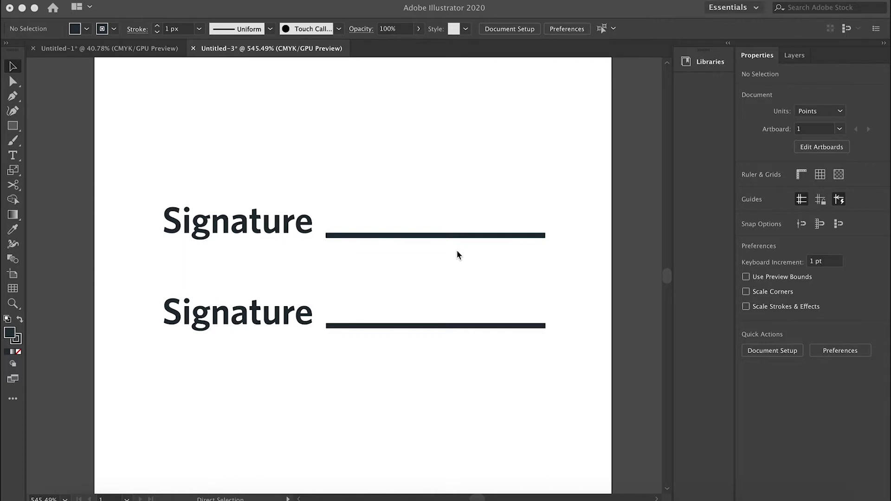
Step: Raise the top underline slightly, then nudge it down to Y 43.285 pt, level with its label's baseline
{"action": "left_click", "coordinate": [380, 238]}
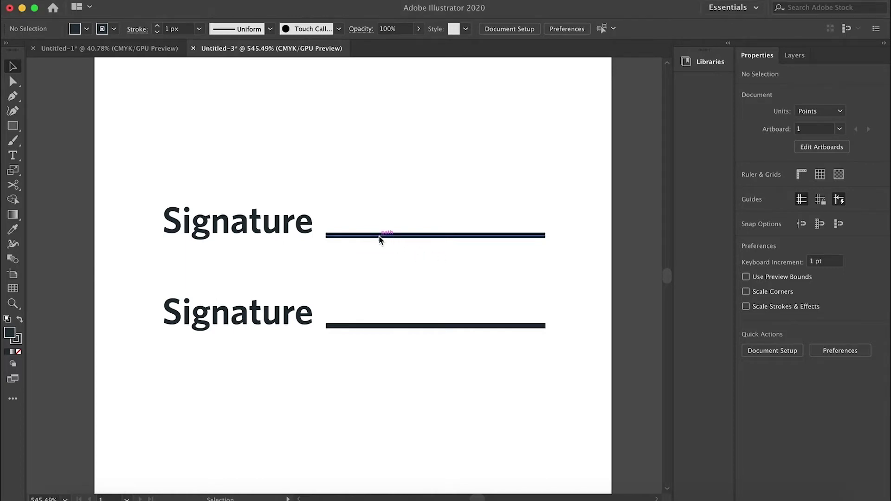
{"action": "left_click", "coordinate": [380, 237]}
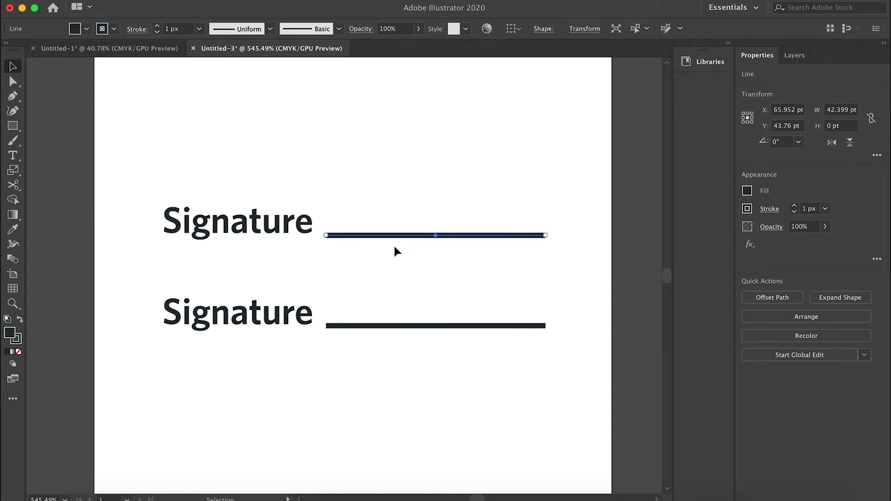
{"action": "left_click", "coordinate": [333, 251]}
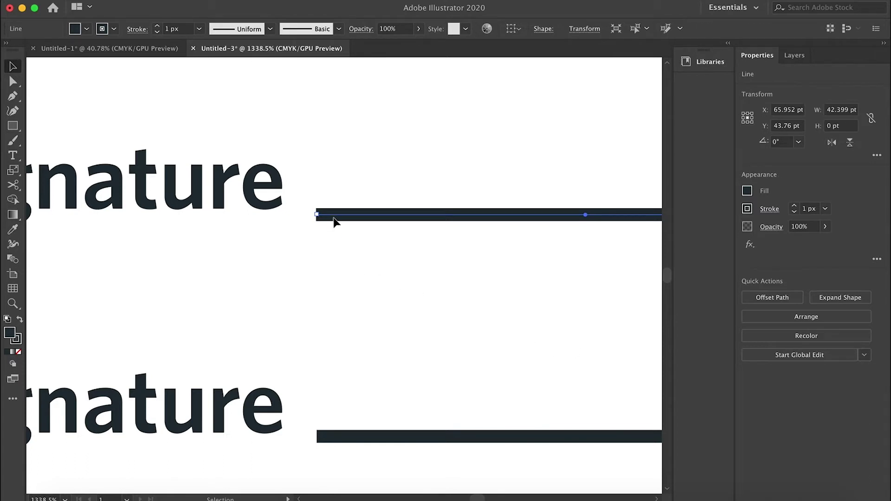
{"action": "left_click", "coordinate": [267, 212]}
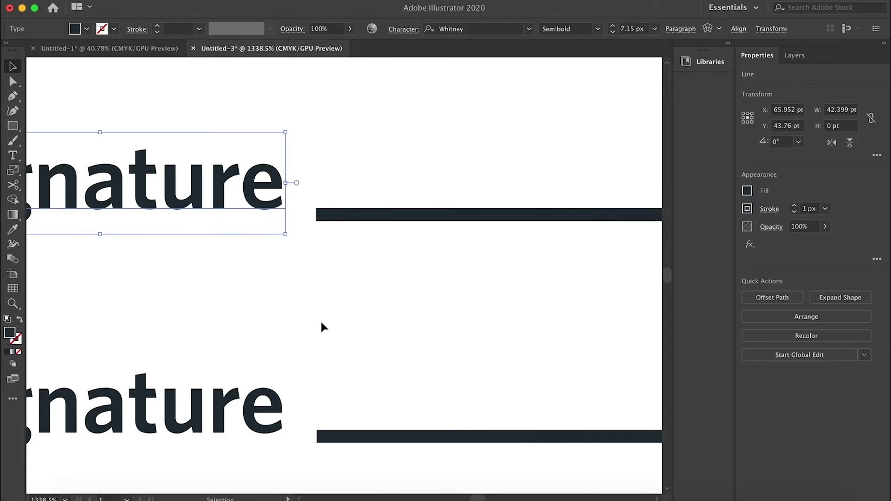
{"action": "left_click", "coordinate": [339, 231]}
{"action": "left_click_drag", "start_coordinate": [343, 219], "coordinate": [340, 209]}
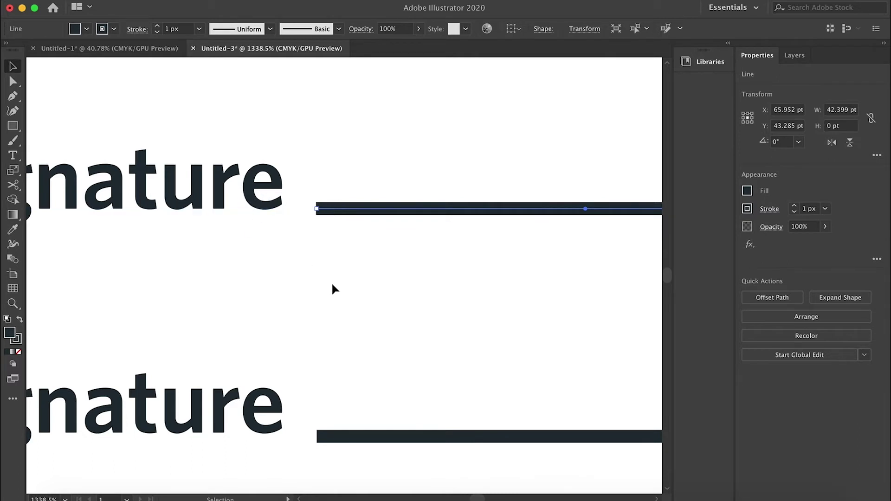
{"action": "key", "text": "Down"}
{"action": "left_click", "coordinate": [363, 305]}
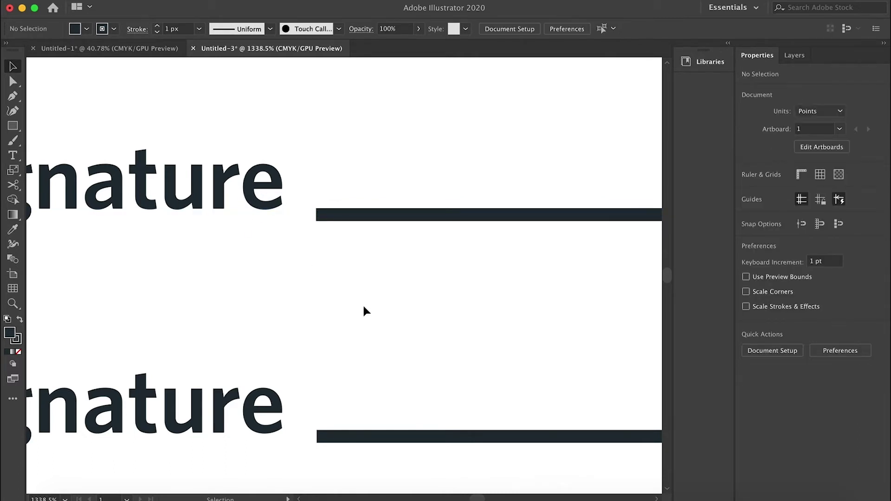
Step: Drag the lower filled bar until its top edge snaps to the second label's baseline at Y 61.428 pt
{"action": "left_click", "coordinate": [430, 352], "text": "alt"}
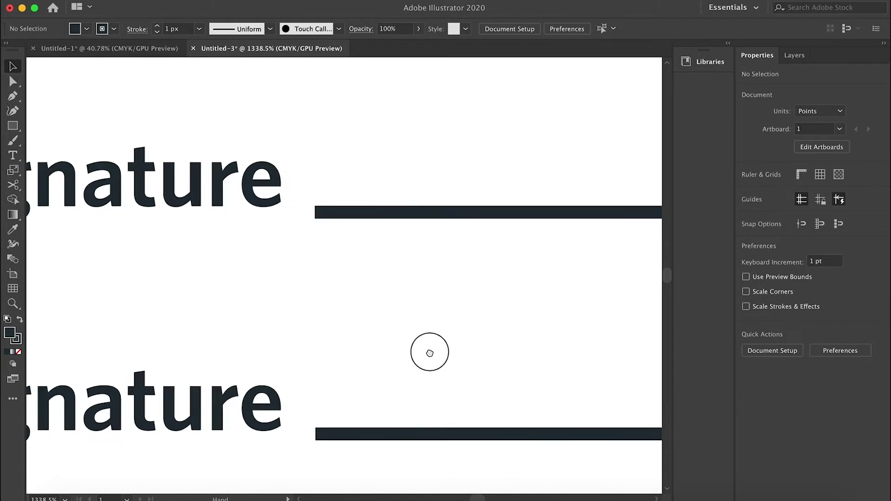
{"action": "left_click", "coordinate": [358, 265], "text": "alt"}
{"action": "left_click", "coordinate": [292, 264], "text": "alt"}
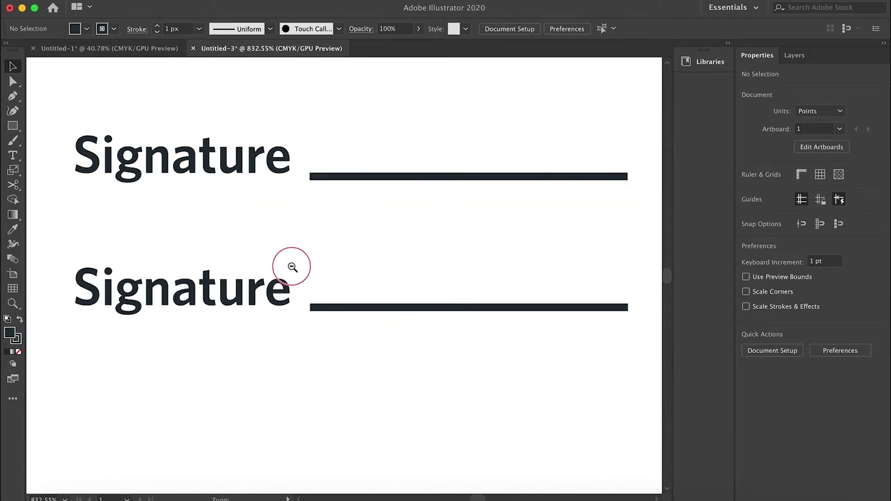
{"action": "left_click", "coordinate": [368, 312]}
{"action": "left_click", "coordinate": [278, 328]}
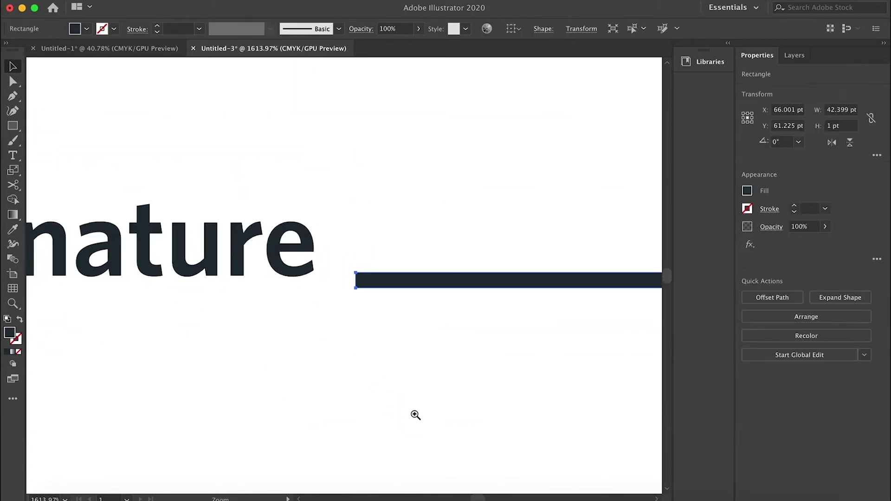
{"action": "left_click", "coordinate": [305, 276]}
{"action": "left_click", "coordinate": [389, 284]}
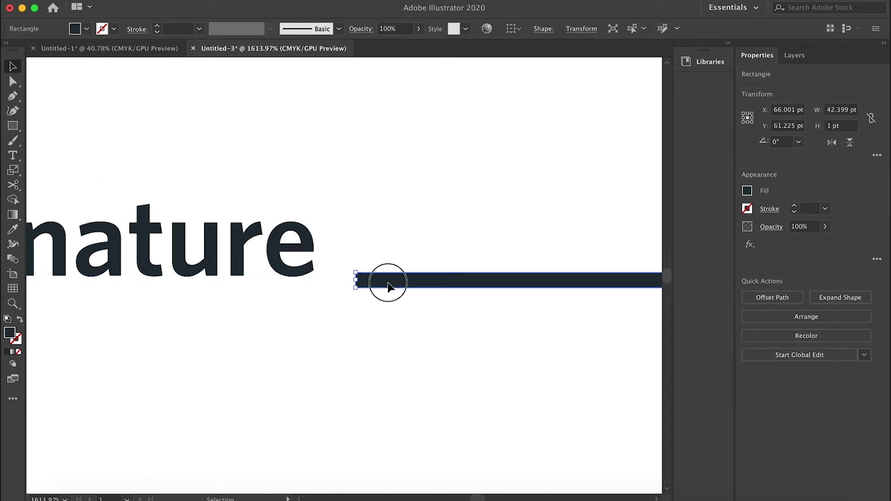
{"action": "mouse_move", "coordinate": [390, 284]}
{"action": "left_mouse_down"}
{"action": "mouse_move", "coordinate": [387, 256]}
{"action": "mouse_move", "coordinate": [387, 279]}
{"action": "left_mouse_up"}
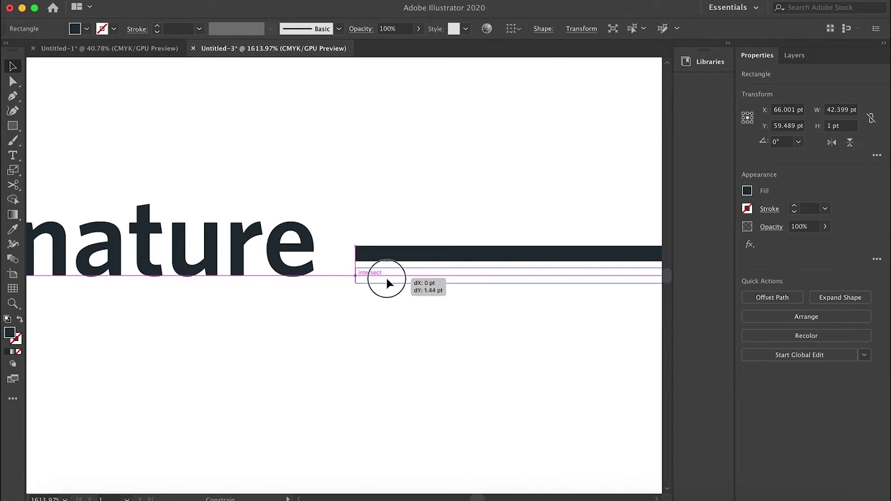
{"action": "left_click_drag", "start_coordinate": [387, 279], "coordinate": [386, 286]}
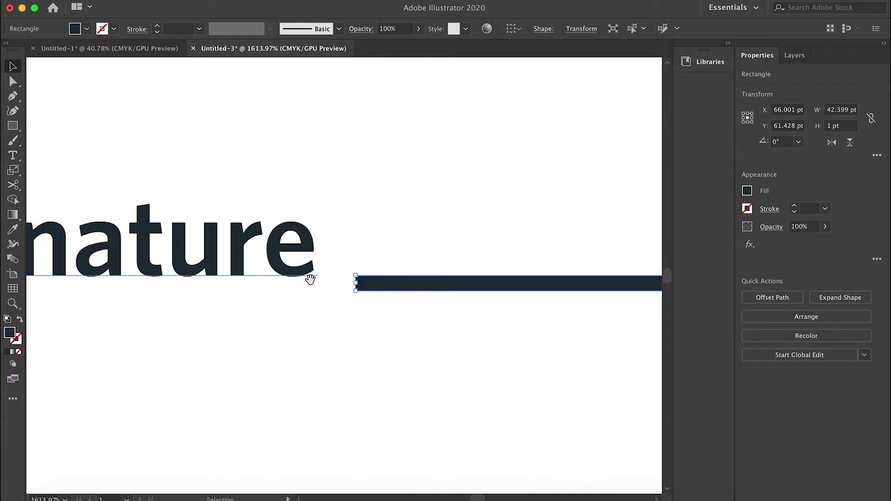
{"action": "left_click_drag", "start_coordinate": [309, 279], "coordinate": [227, 288]}
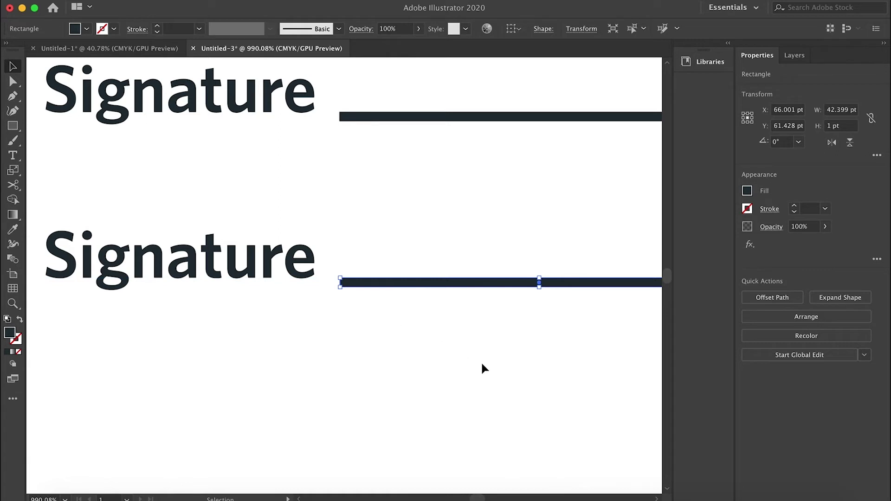
{"action": "left_click_drag", "start_coordinate": [529, 342], "coordinate": [472, 408]}
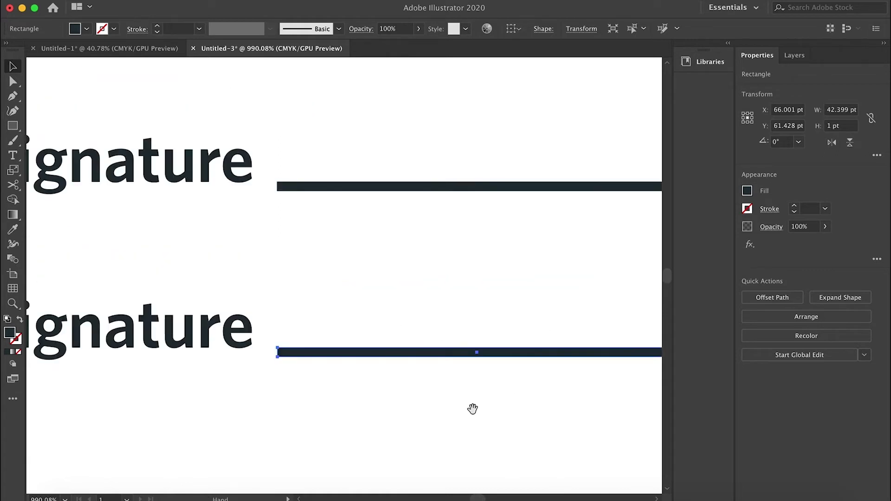
{"action": "left_click", "coordinate": [352, 252]}
{"action": "left_click", "coordinate": [342, 185]}
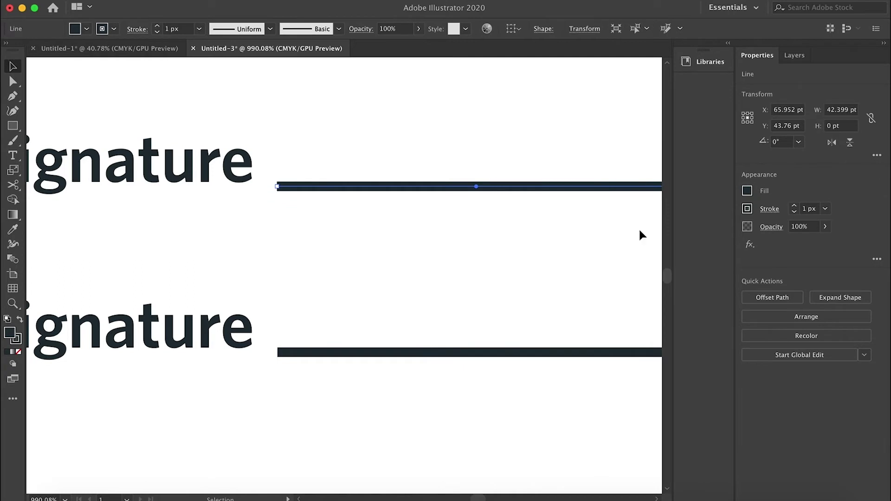
{"action": "left_click", "coordinate": [769, 211]}
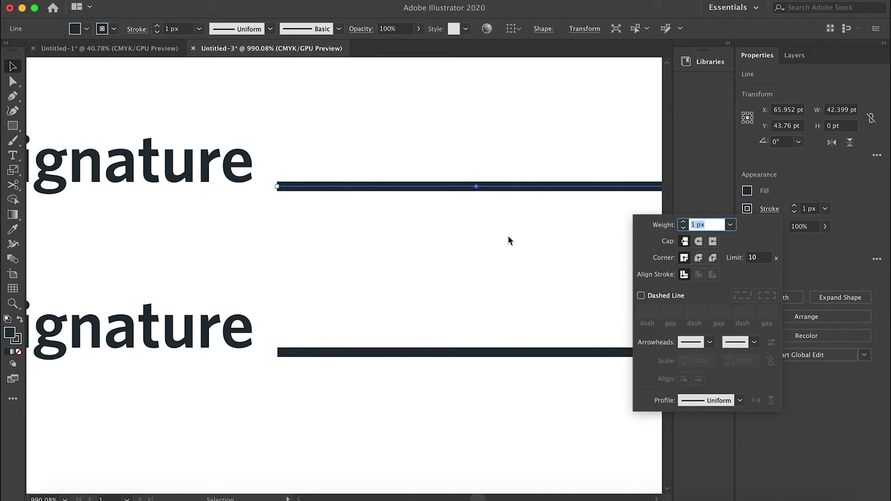
{"action": "left_click", "coordinate": [425, 406], "text": "alt+super"}
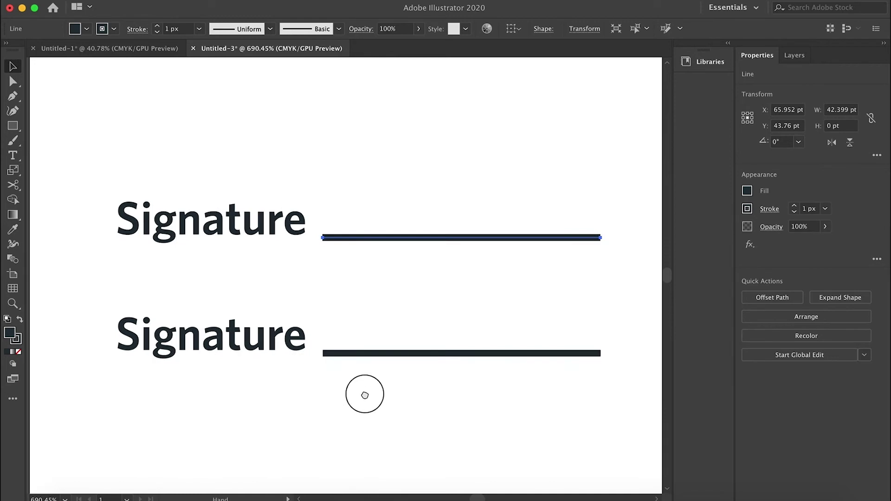
Step: Drag the lower bar's top-middle handle down to squash it into a hairline under its label
{"action": "key", "text": "super+shift+o"}
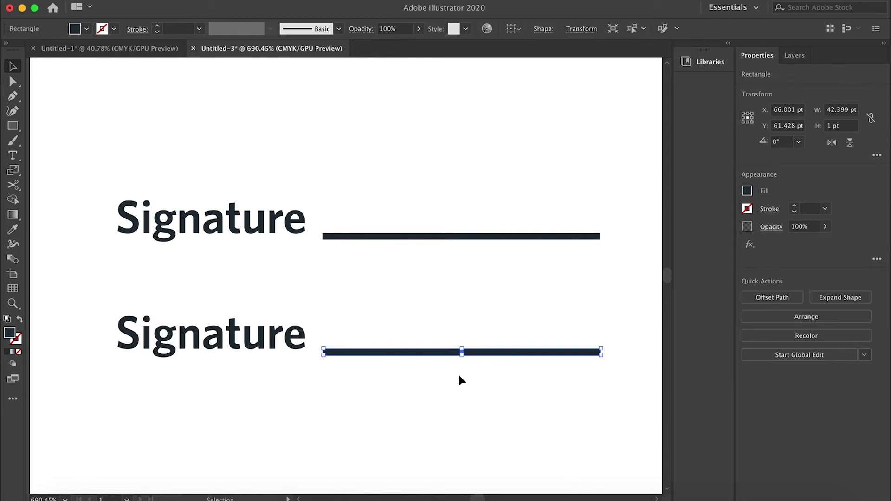
{"action": "left_click_drag", "start_coordinate": [459, 378], "coordinate": [433, 372]}
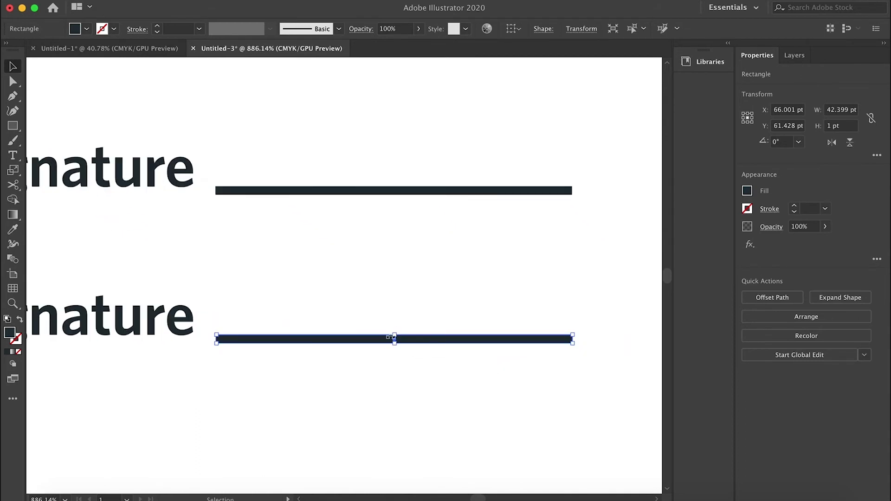
{"action": "left_click_drag", "start_coordinate": [395, 335], "coordinate": [397, 346]}
{"action": "left_click", "coordinate": [417, 392]}
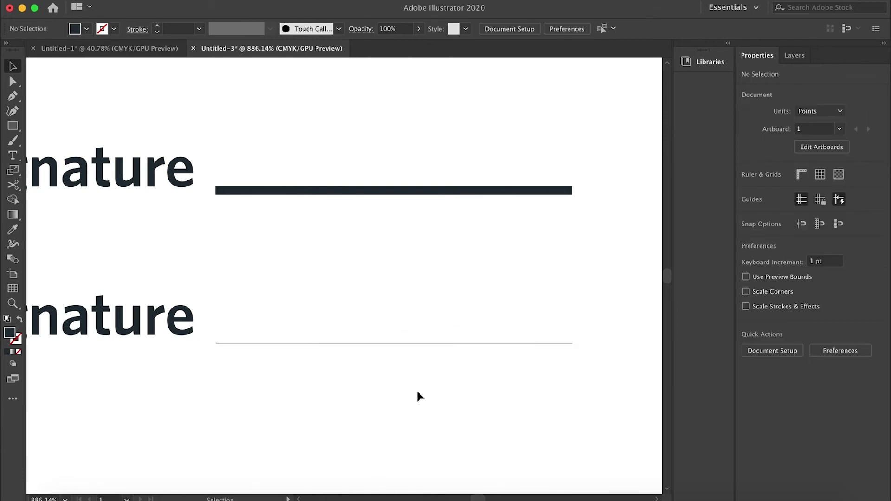
Step: Select the thin lower underline bar and set its Transform height to 0 pt
{"action": "left_click", "coordinate": [423, 358], "text": "super"}
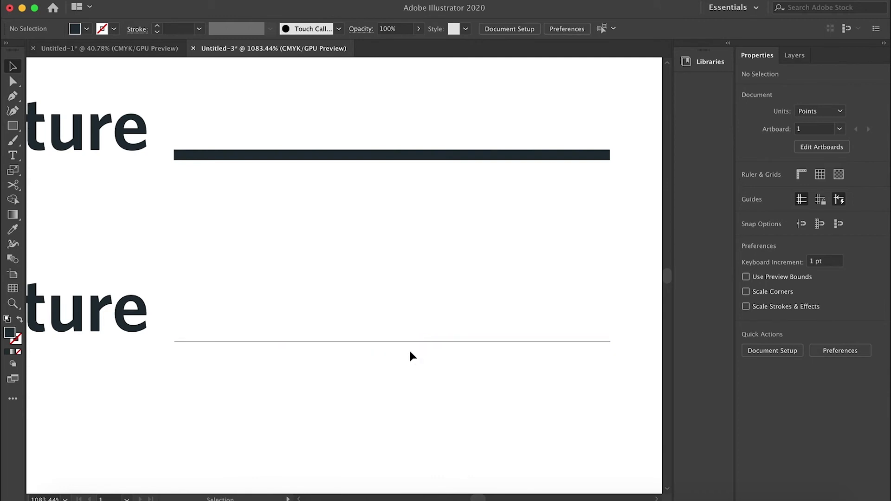
{"action": "left_click_drag", "start_coordinate": [411, 322], "coordinate": [420, 394]}
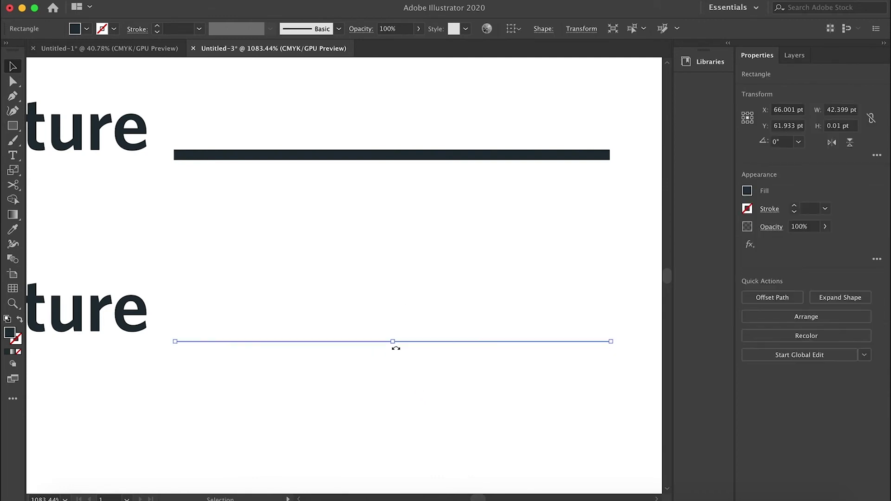
{"action": "left_click_drag", "start_coordinate": [394, 342], "coordinate": [394, 332]}
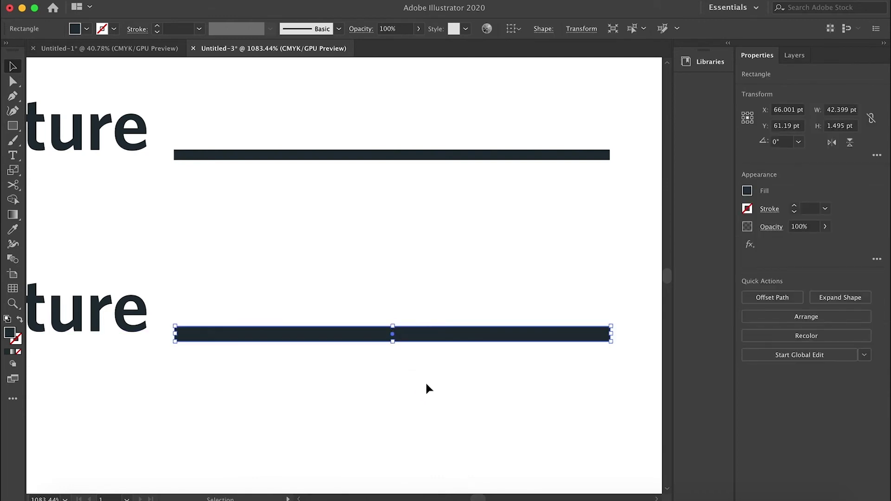
{"action": "key", "text": "a"}
{"action": "key", "text": "v"}
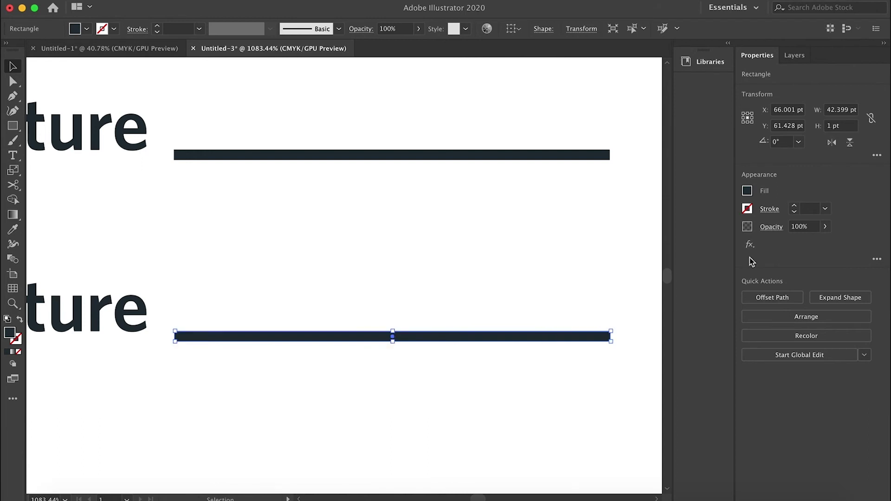
{"action": "left_click", "coordinate": [842, 126]}
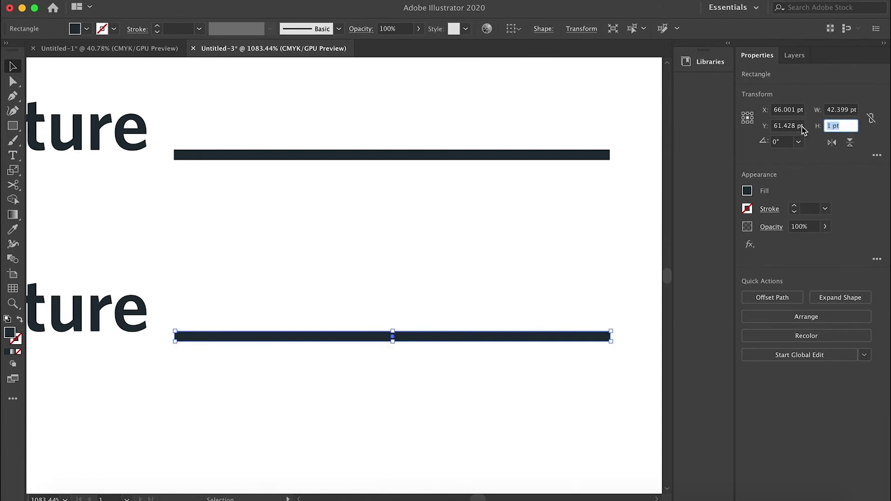
{"action": "type", "text": "0"}
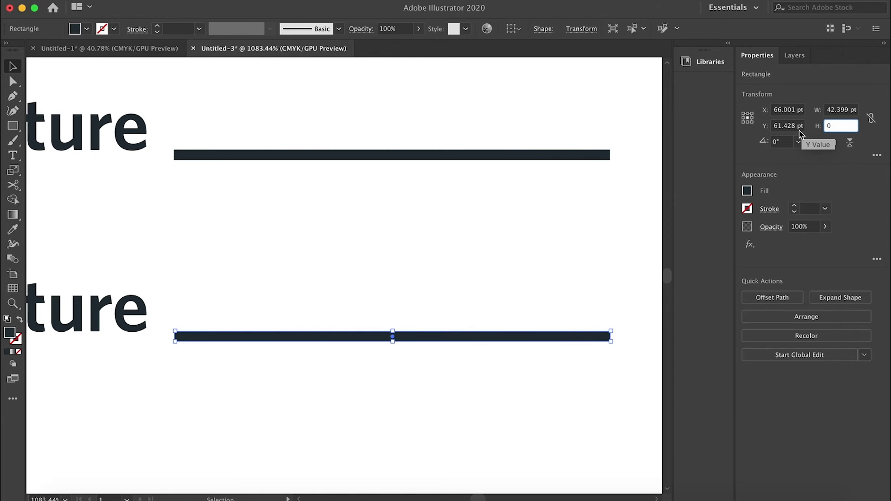
{"action": "key", "text": "Return"}
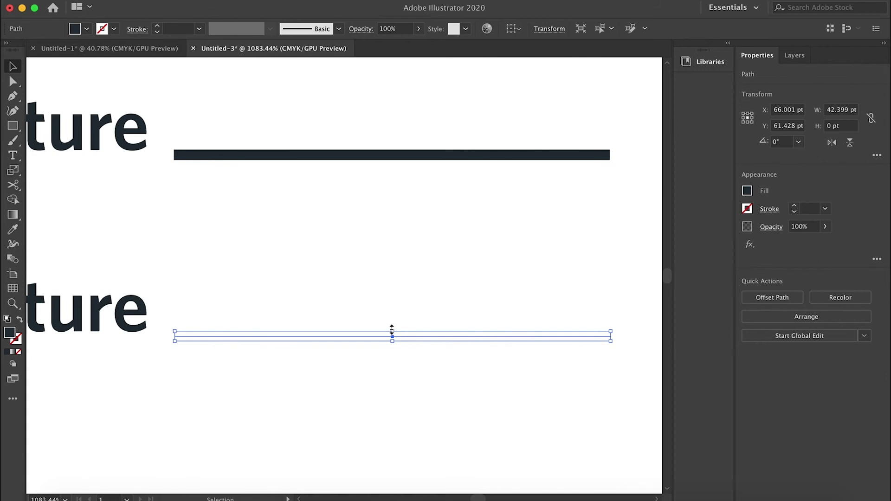
{"action": "left_click_drag", "start_coordinate": [392, 331], "coordinate": [390, 293]}
{"action": "left_click", "coordinate": [794, 206]}
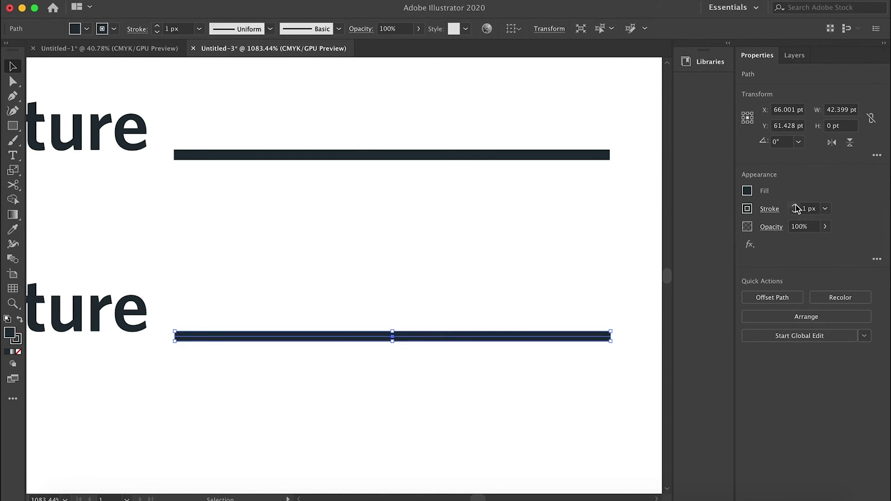
{"action": "left_click_drag", "start_coordinate": [393, 332], "coordinate": [392, 318]}
{"action": "left_click", "coordinate": [794, 212]}
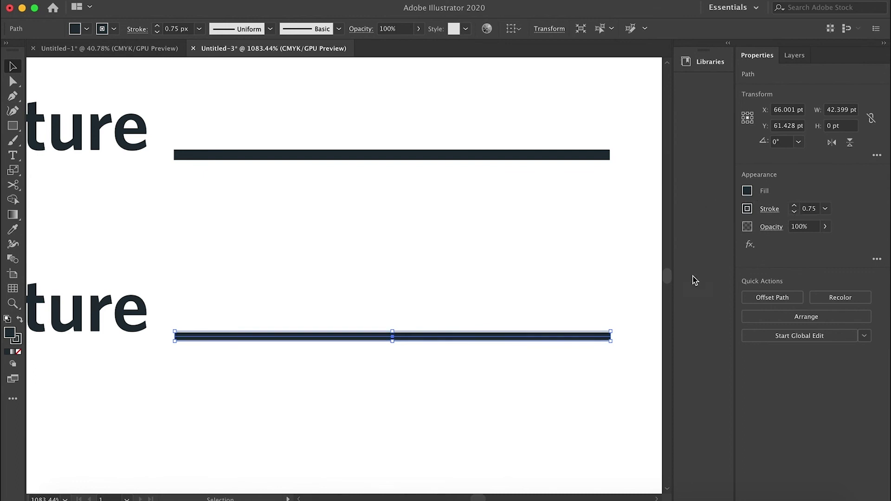
{"action": "left_click", "coordinate": [795, 212]}
{"action": "left_click", "coordinate": [794, 212]}
{"action": "left_click", "coordinate": [794, 212]}
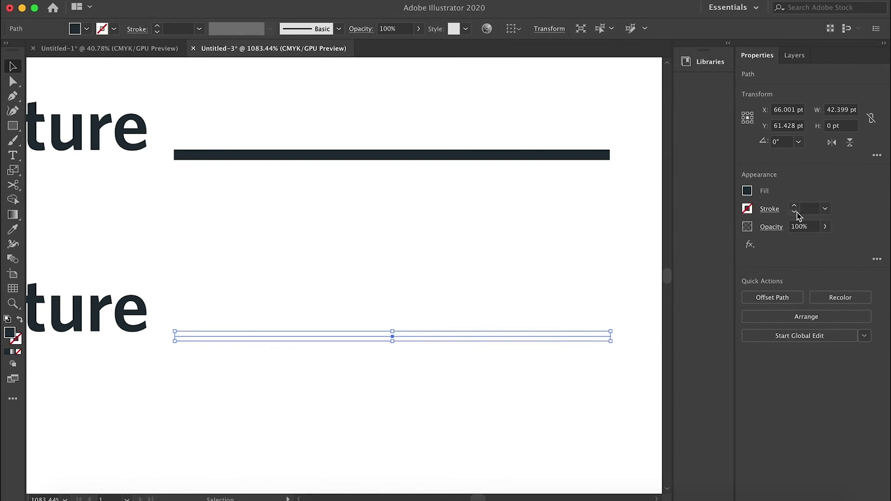
{"action": "left_click", "coordinate": [843, 125]}
{"action": "type", "text": "4"}
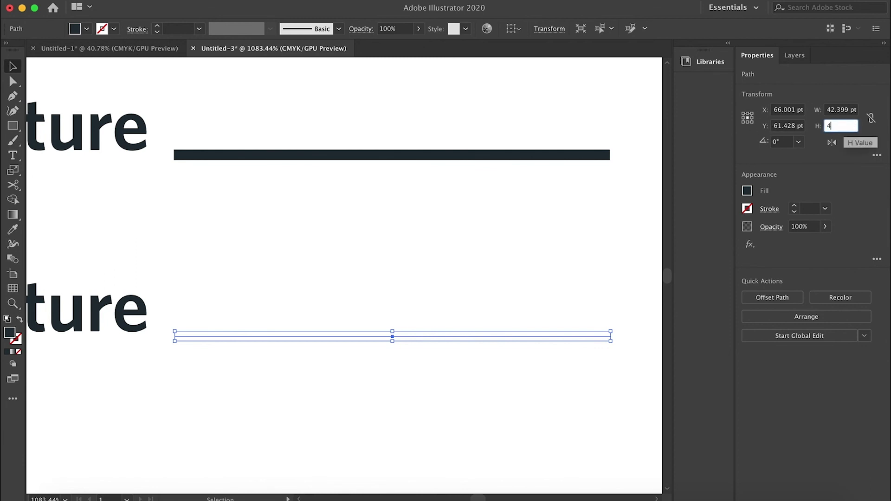
{"action": "key", "text": "Return"}
{"action": "left_click", "coordinate": [513, 284]}
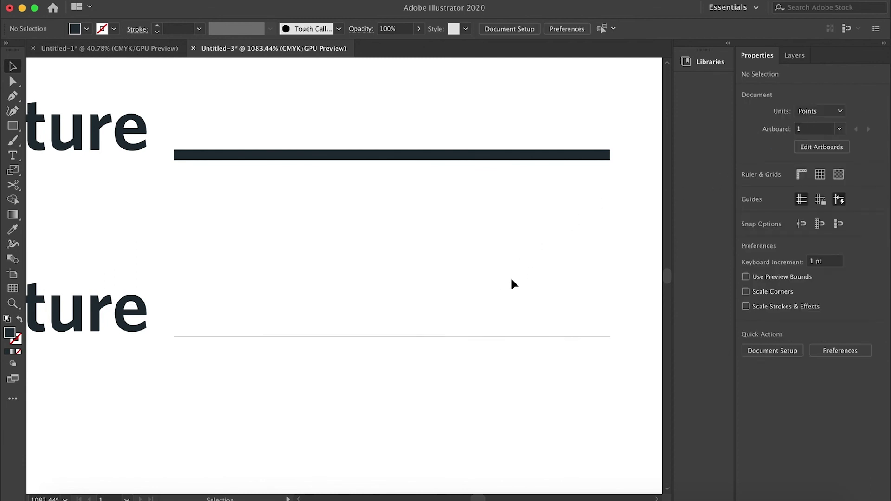
{"action": "left_click_drag", "start_coordinate": [406, 315], "coordinate": [335, 404]}
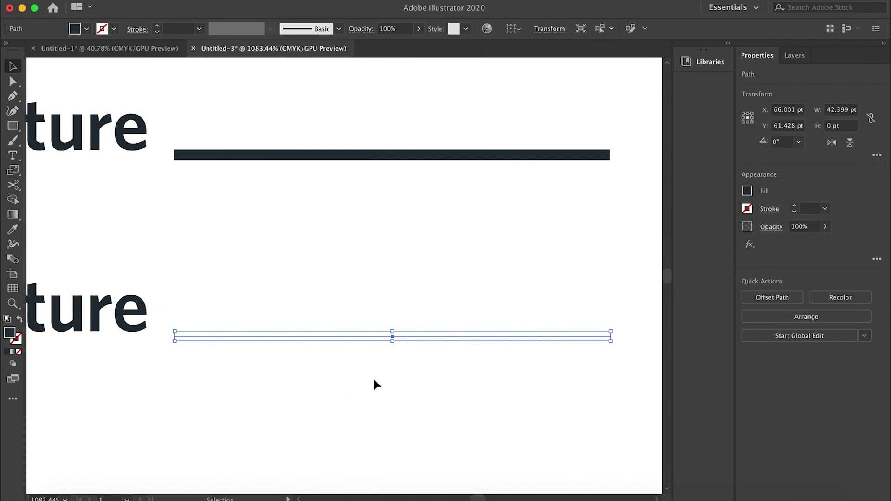
Step: Give the lower underline path a 1 px stroke, then zoom out to show the whole artboard
{"action": "left_click", "coordinate": [408, 365]}
{"action": "key", "text": "a"}
{"action": "key", "text": "ctrl+z"}
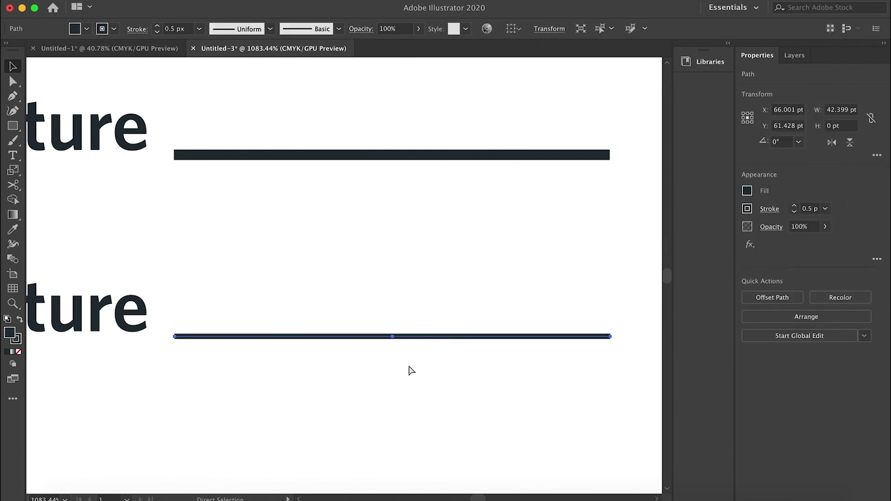
{"action": "key", "text": "Up"}
{"action": "key", "text": "Up"}
{"action": "key", "text": "z"}
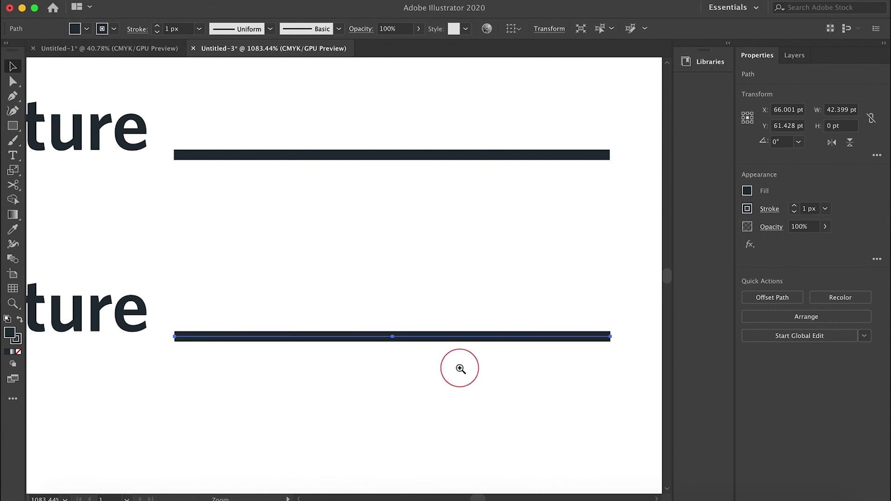
{"action": "left_click_drag", "start_coordinate": [459, 368], "coordinate": [265, 367]}
{"action": "left_click_drag", "start_coordinate": [282, 367], "coordinate": [252, 342]}
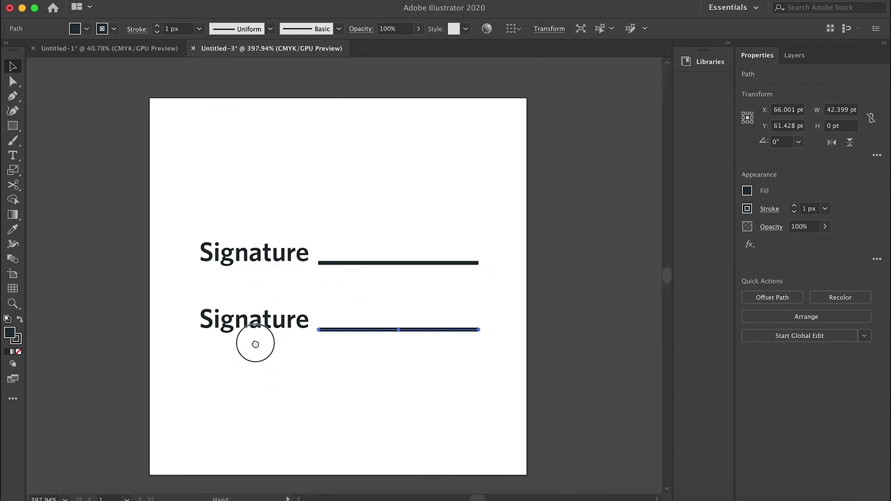